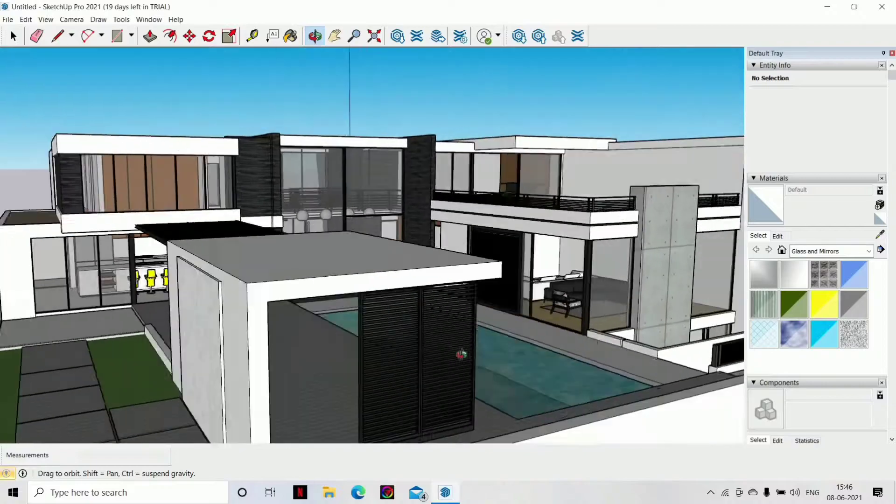
Zoom in and out around the SketchUp house model to inspect it.
scroll(465, 260, "up", 5)
scroll(466, 261, "down", 3)
scroll(426, 266, "down", 3)
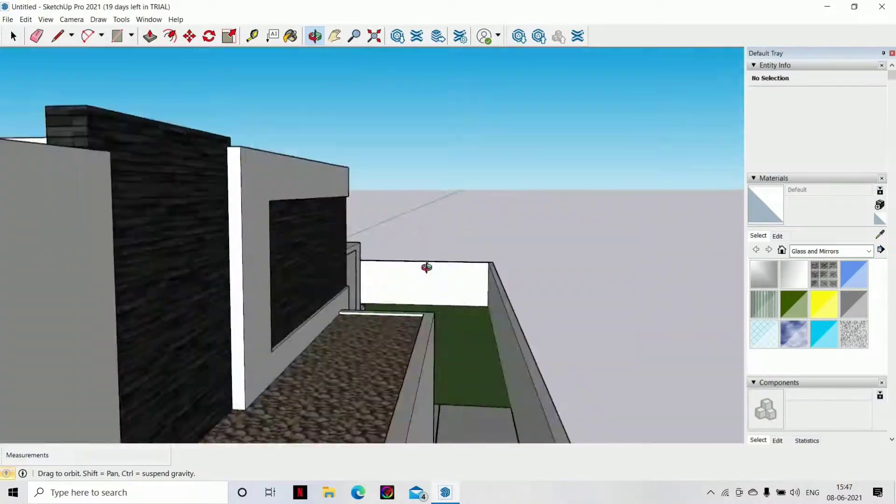
scroll(314, 314, "down", 3)
scroll(354, 299, "up", 3)
scroll(396, 285, "up", 3)
scroll(397, 285, "down", 5)
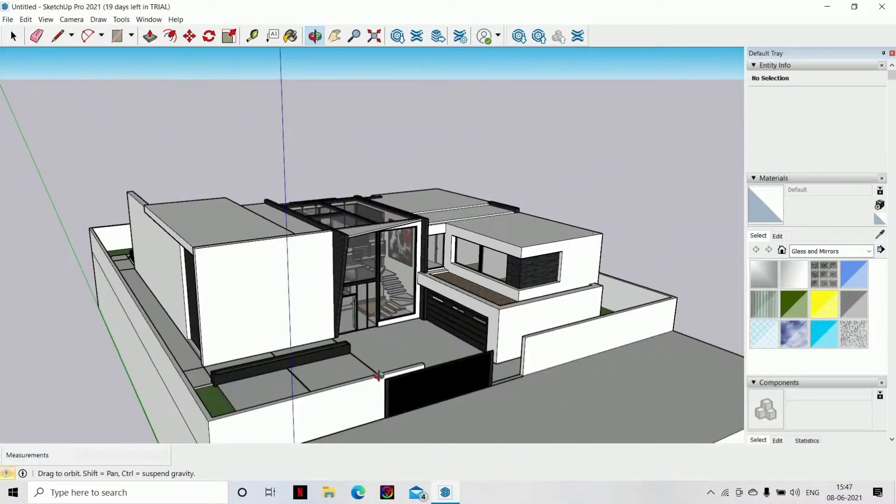
Save the house model as nm5 and close SketchUp.
left_click(8, 19)
left_click(24, 62)
key("Return")
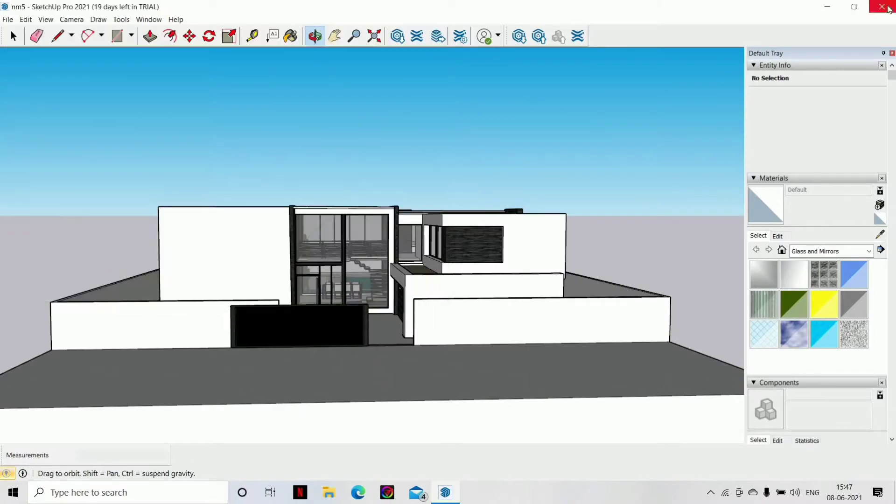
key("alt+F4")
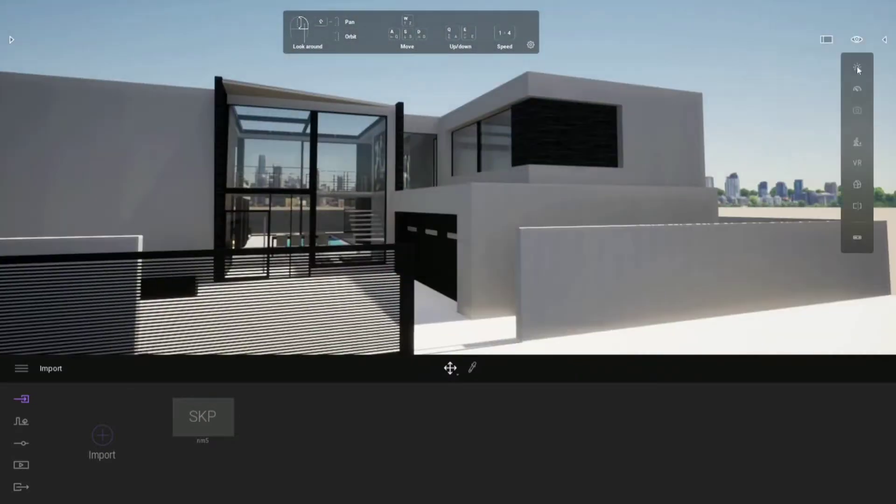
Adjust the time of day and apply Slightly worn bronze metal to the gate.
left_click(856, 66)
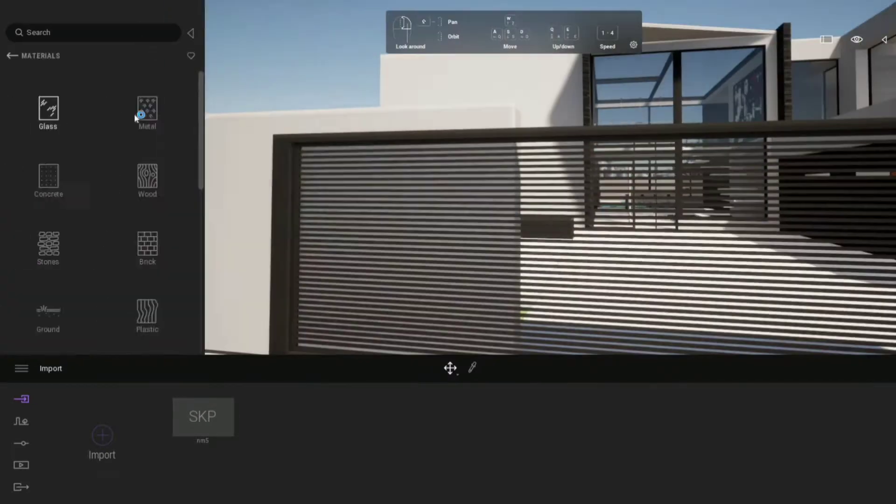
left_click(140, 115)
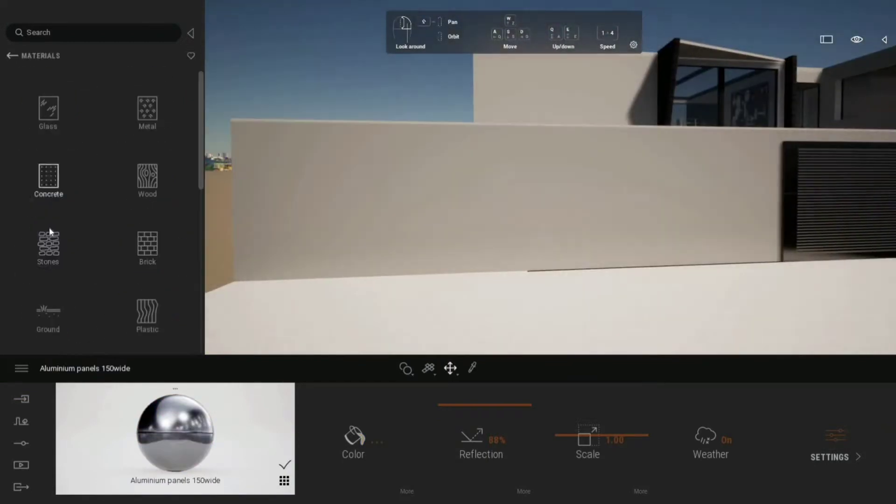
Apply Asphalt road 1 from the Man-made materials to the ground.
left_click(49, 227)
left_click(49, 117)
left_click(49, 200)
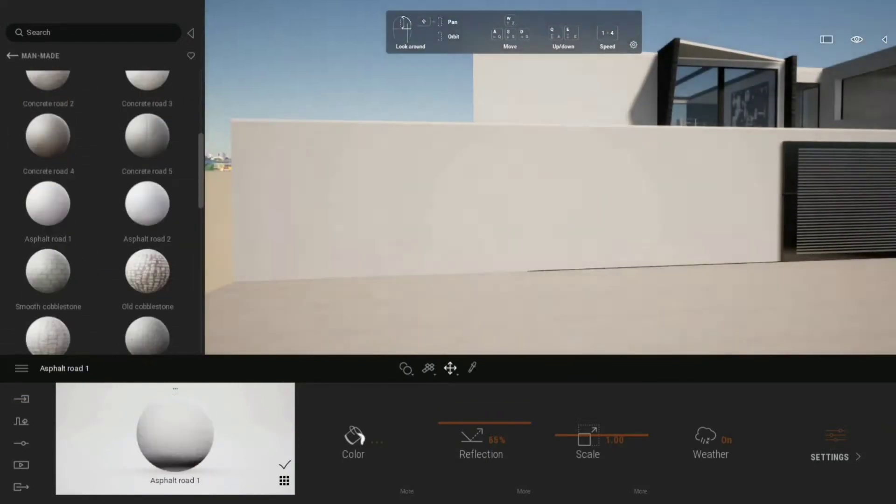
left_click(12, 55)
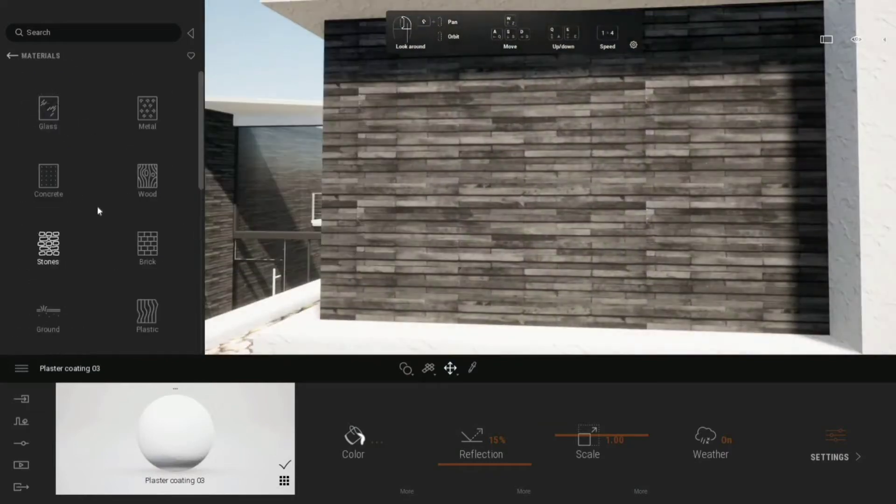
Apply Stacked stone 03 to the feature wall and Grass 1 to the wall strip.
left_click(49, 243)
left_click_drag(147, 180, 477, 186)
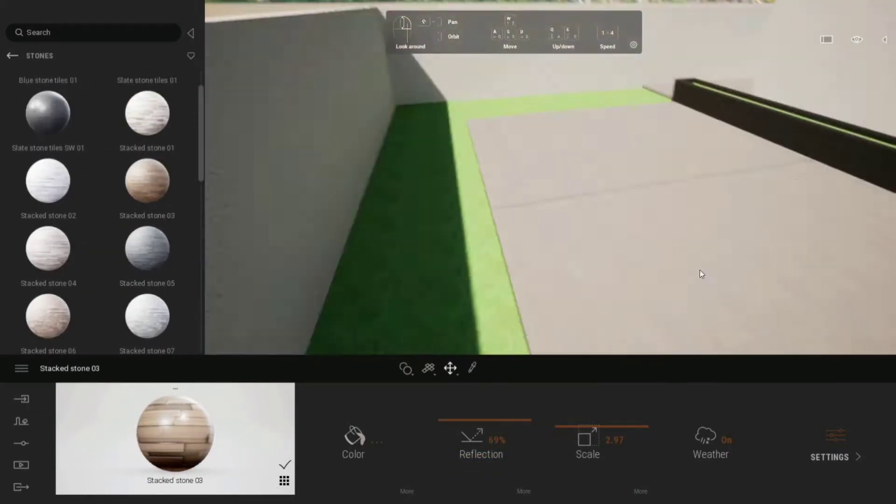
left_click(12, 56)
left_click_drag(49, 111, 564, 240)
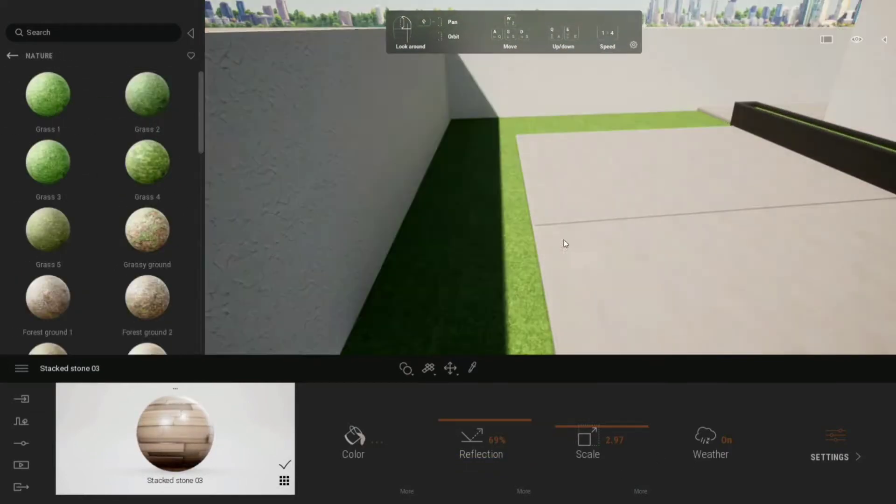
Browse the material categories and pick an asphalt material.
left_click(12, 56)
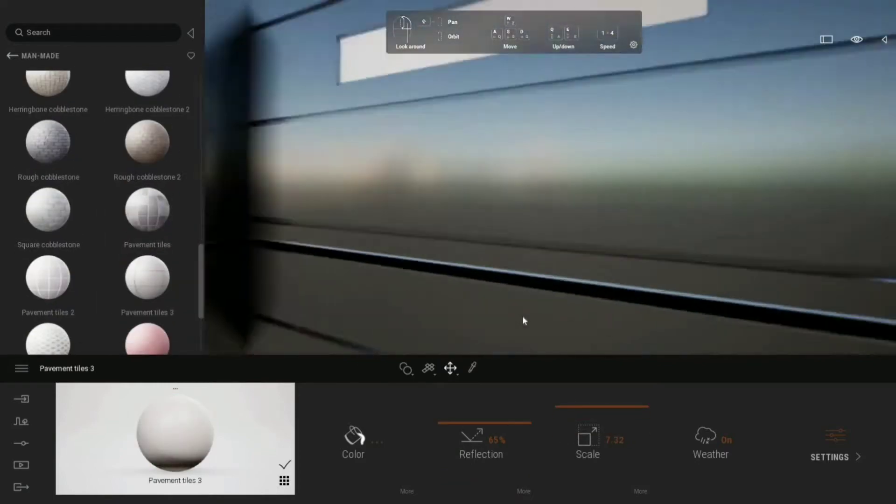
scroll(72, 139, "up", 10)
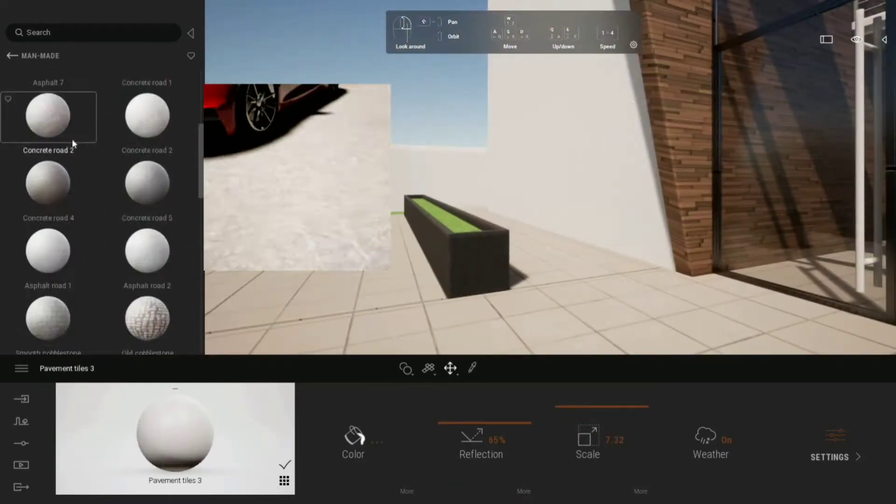
left_click(72, 135)
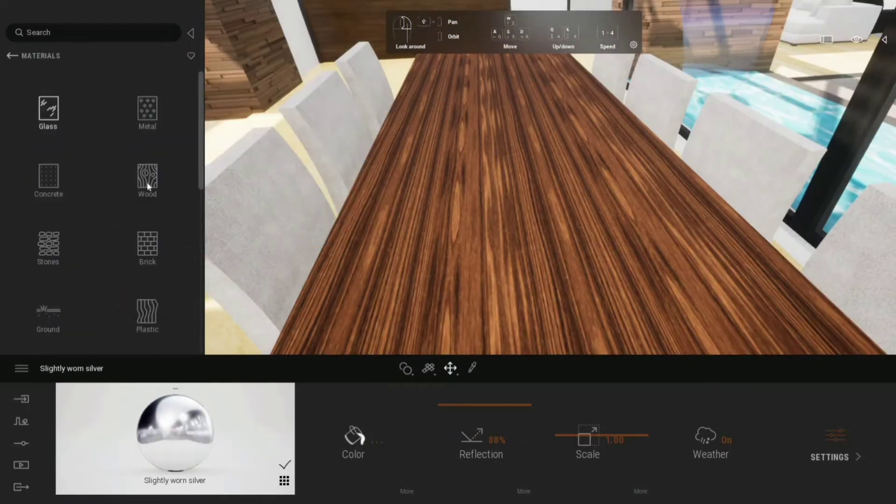
Apply Chestnut 01 A to the armchair frame and Maple 02 B wood to the floor.
left_click(147, 182)
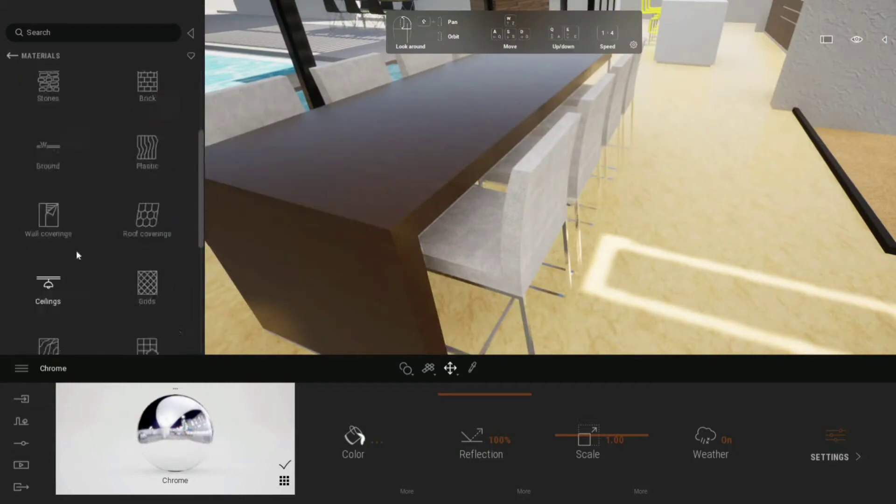
left_click(77, 250)
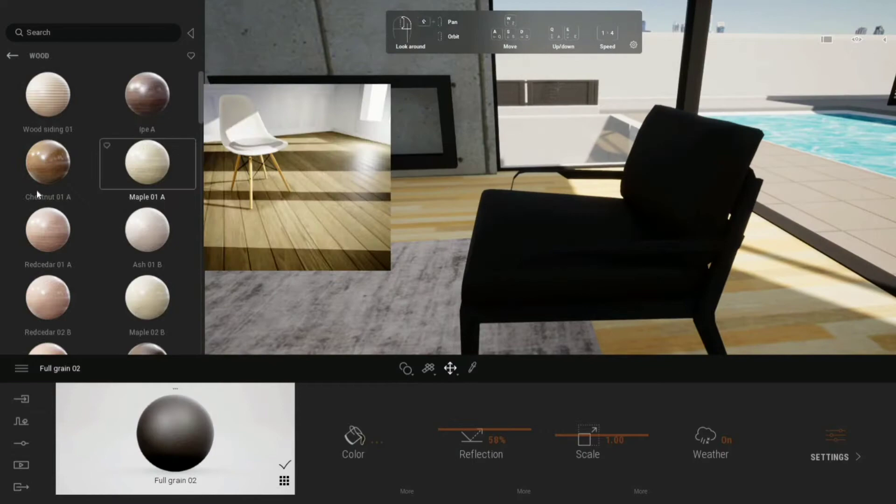
left_click_drag(37, 194, 413, 336)
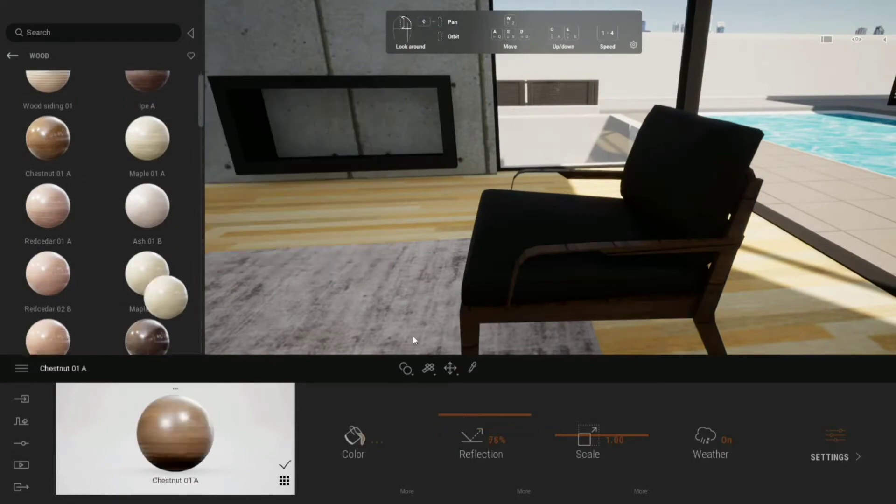
left_click_drag(147, 297, 548, 341)
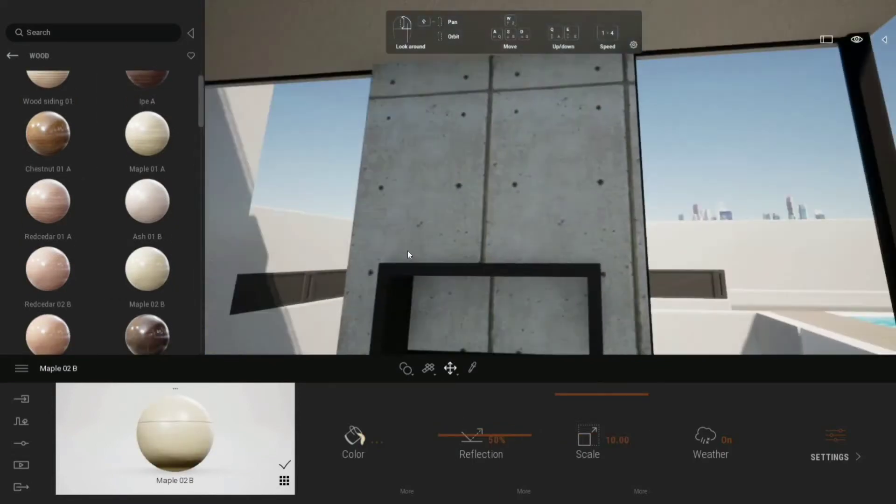
Apply wall covering and fabric materials, then fill the pool with Pool 01 water.
left_click(13, 55)
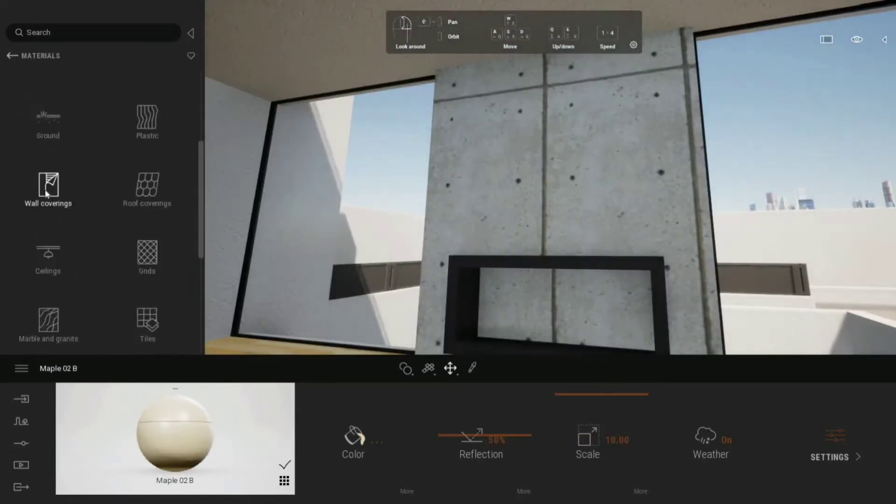
left_click(50, 190)
scroll(7, 60, "down", 3)
left_click(12, 56)
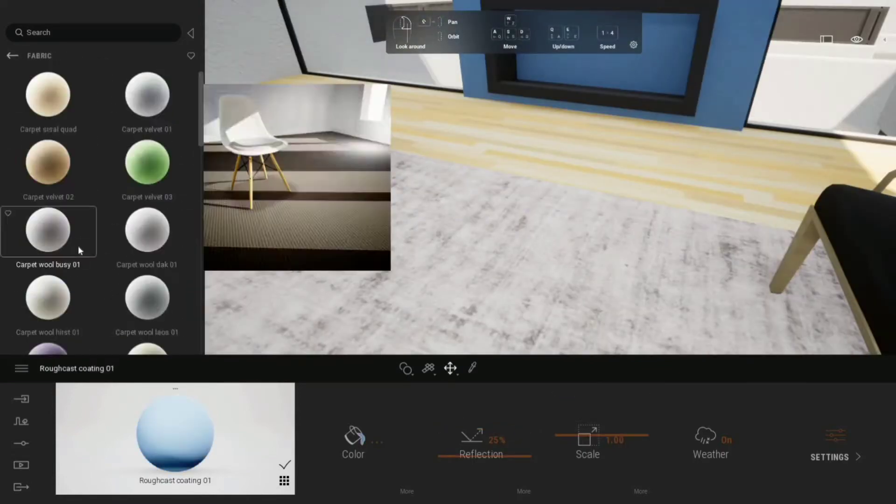
scroll(78, 245, "down", 3)
left_click_drag(147, 276, 426, 267)
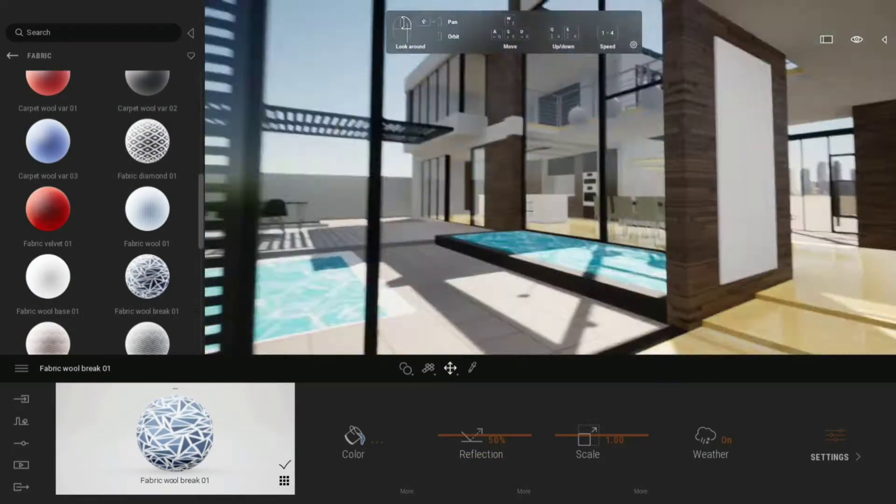
left_click(13, 56)
left_click_drag(479, 241, 480, 243)
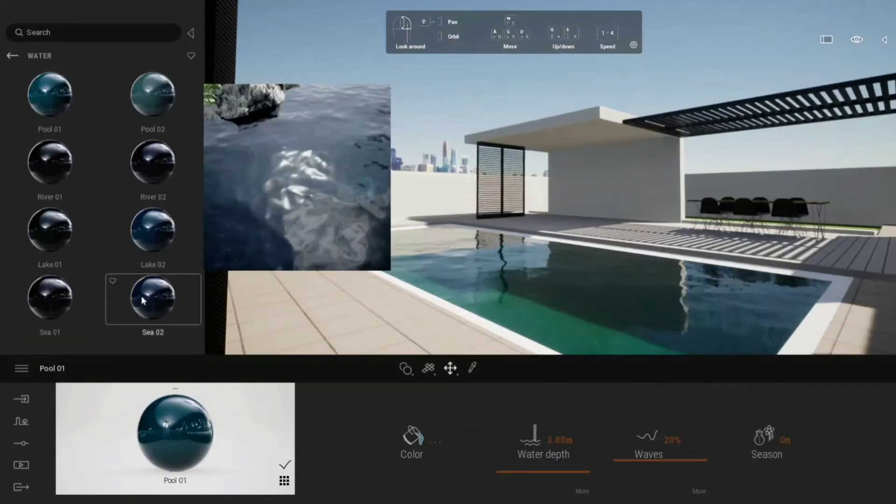
Replace the pool water with Sea 02 water.
left_click_drag(153, 297, 599, 247)
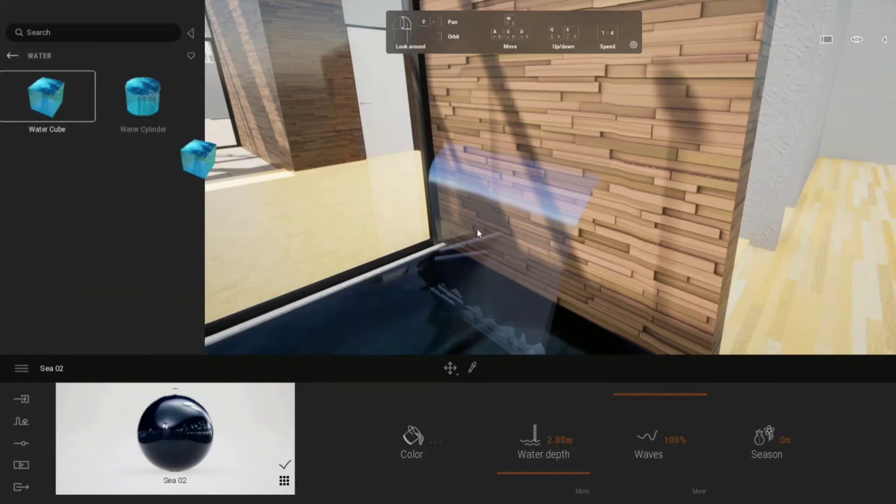
Increase the indoor water depth toward 45.75 m.
scroll(481, 330, "down", 5)
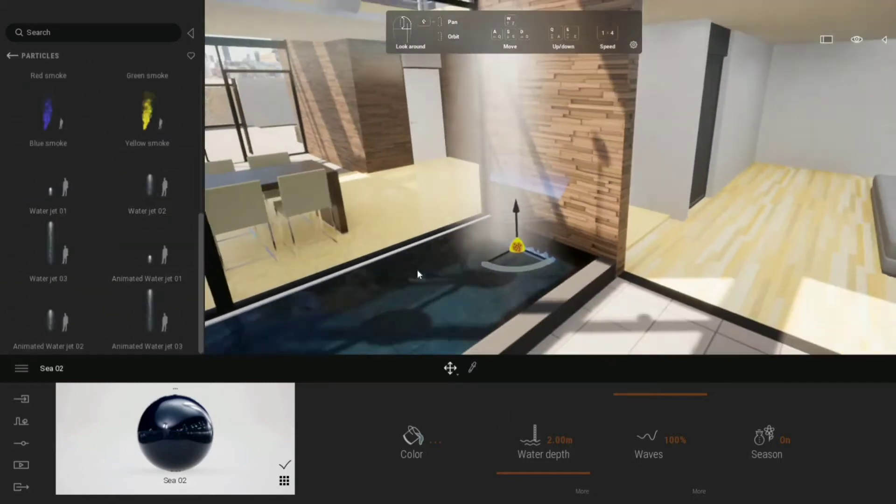
left_click_drag(542, 438, 537, 401)
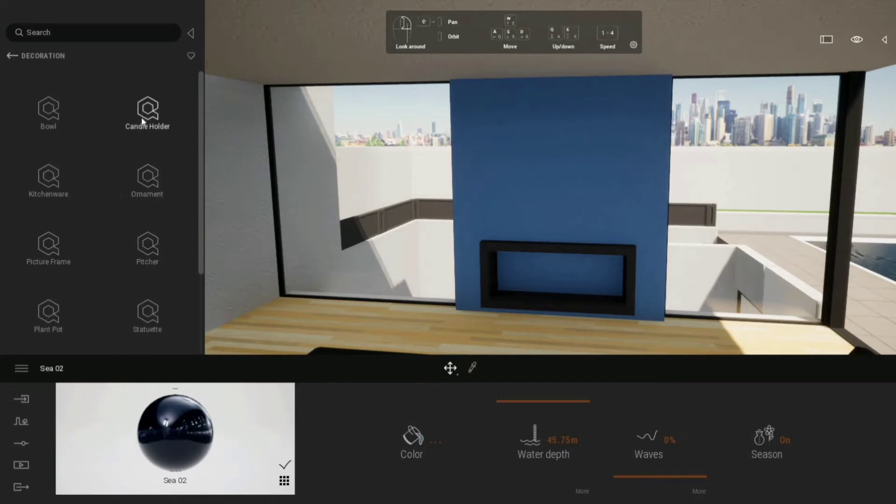
Place a TV on the blue fireplace wall, move the potted plant by the window, and hide the library.
scroll(113, 248, "down", 2)
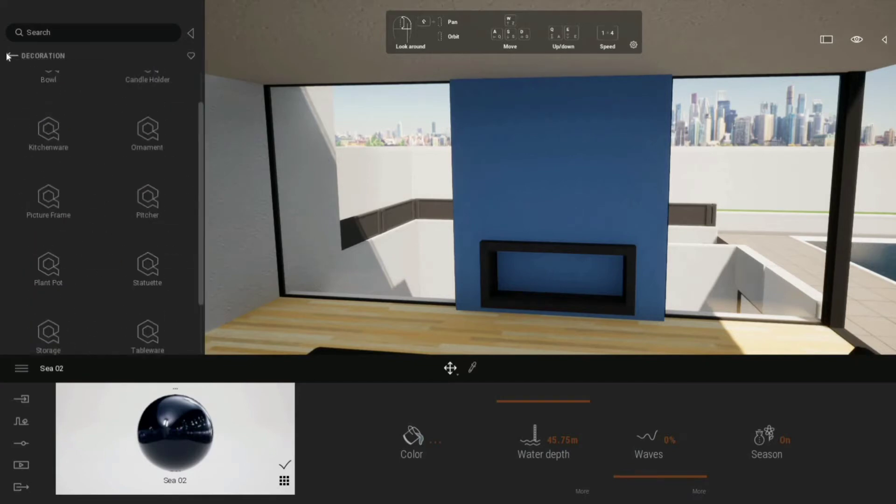
left_click(12, 55)
left_click_drag(560, 197, 555, 196)
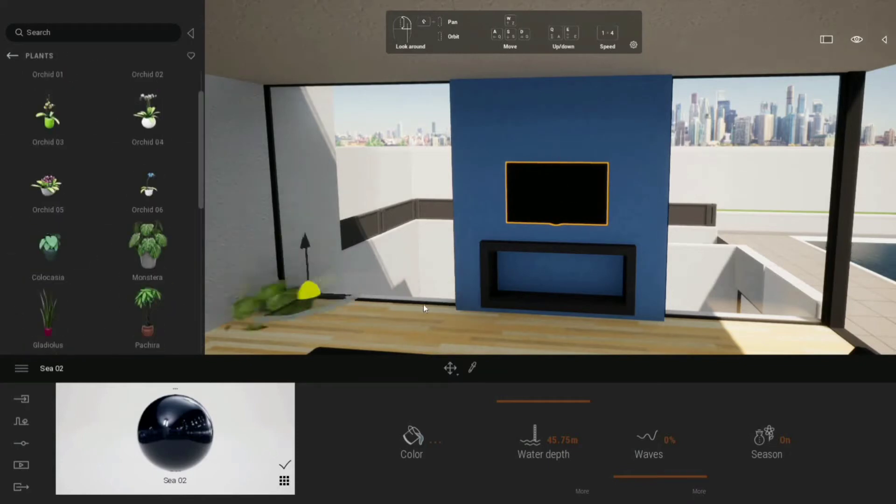
left_click_drag(425, 308, 793, 344)
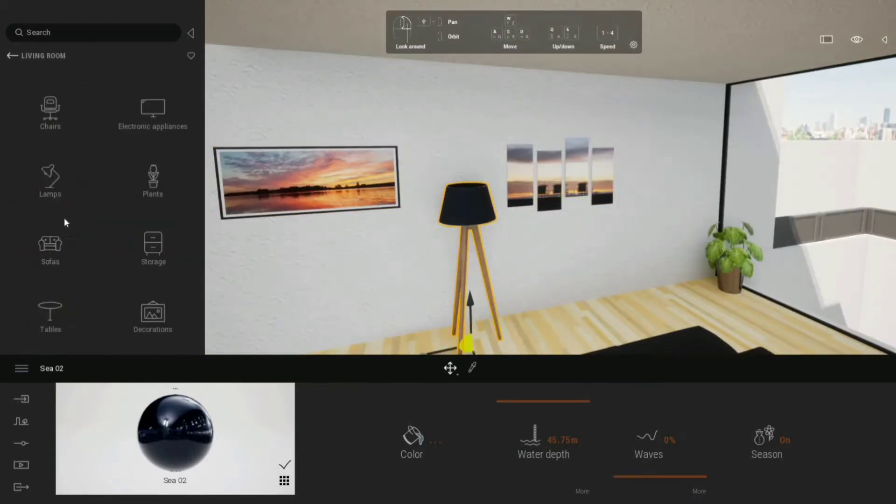
left_click(190, 33)
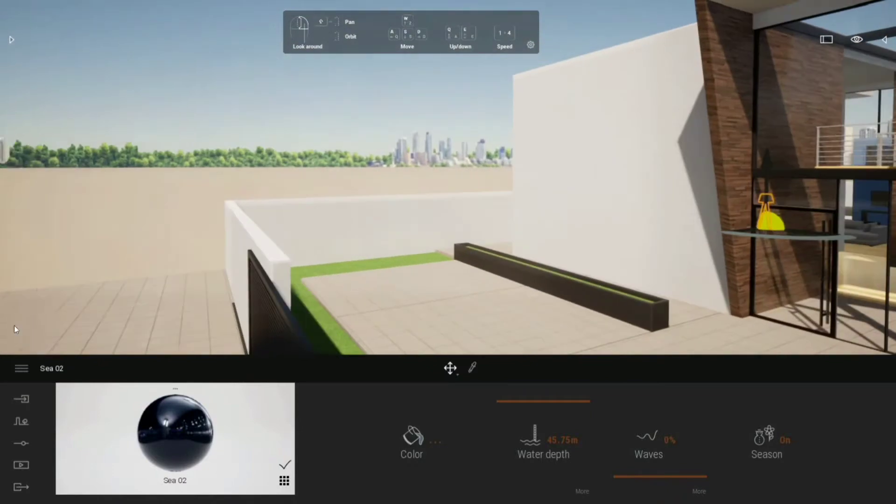
Reopen the Library panel showing its main asset categories.
left_click(11, 40)
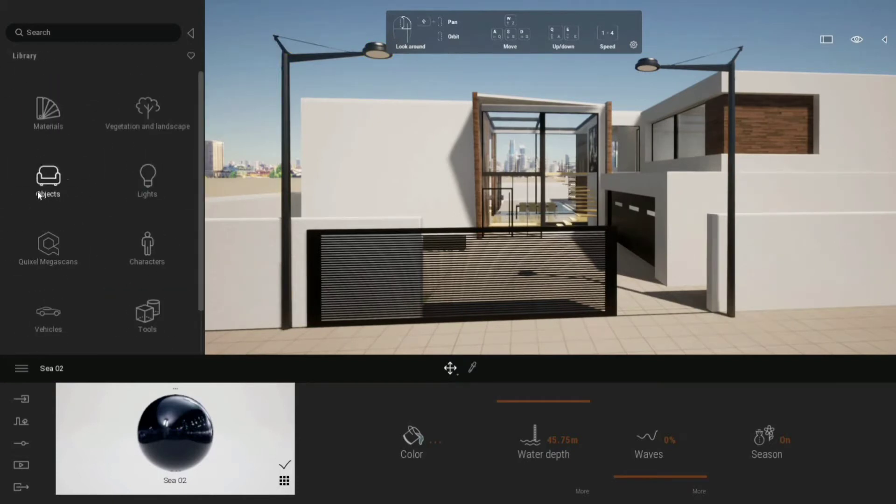
Park a black Suv 02 and a grey Sedan 01 side by side on the forecourt paving.
left_click(48, 315)
left_click(46, 116)
scroll(53, 290, "down", 5)
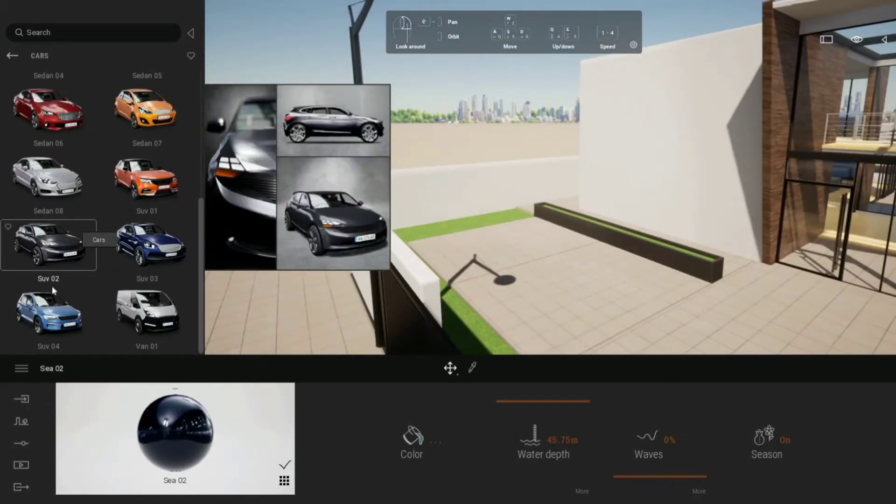
scroll(52, 186, "up", 5)
scroll(47, 280, "down", 3)
left_click_drag(147, 243, 572, 278)
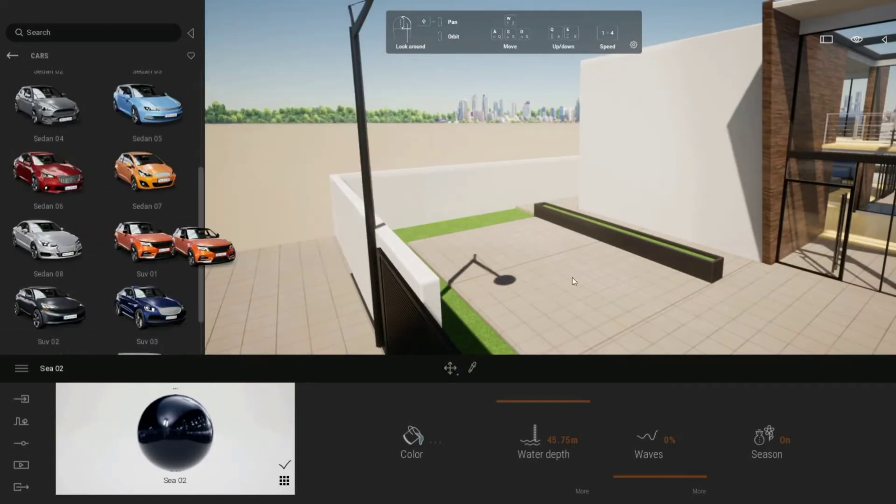
left_click(550, 259)
scroll(50, 244, "up", 5)
left_click(146, 168)
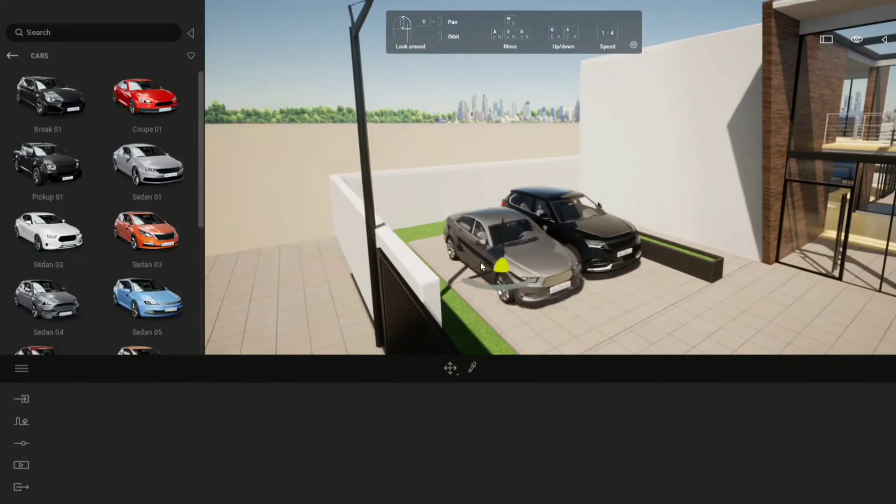
left_click(480, 261)
right_click_drag(405, 100, 466, 103)
Browse the construction machine, truck, aircraft and two-wheeler vehicle categories.
left_click(12, 55)
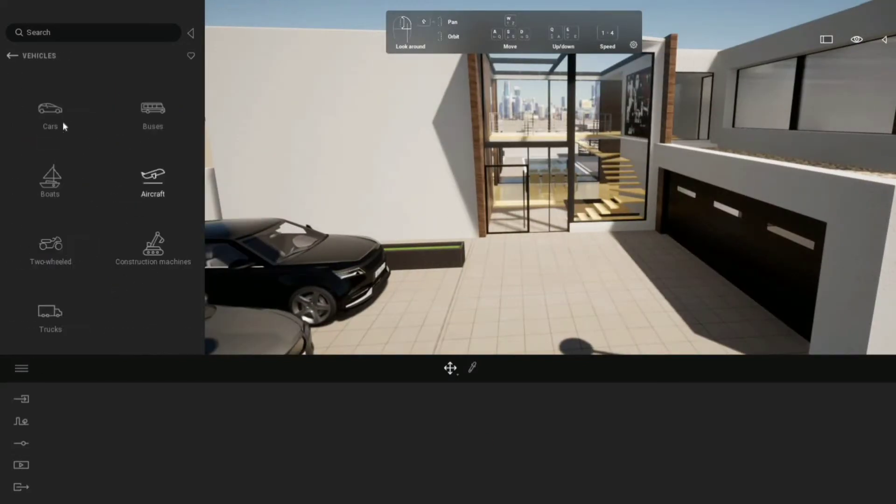
left_click(13, 55)
left_click(153, 245)
left_click(13, 55)
left_click(51, 312)
left_click(153, 177)
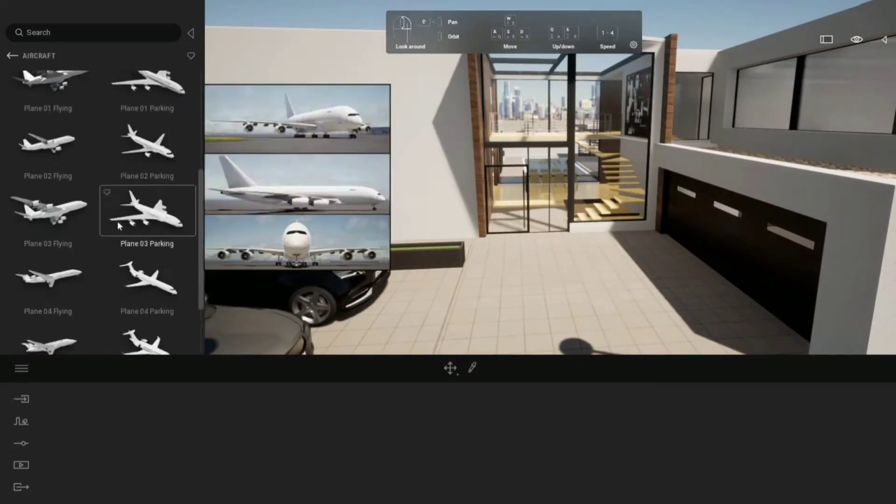
left_click(12, 55)
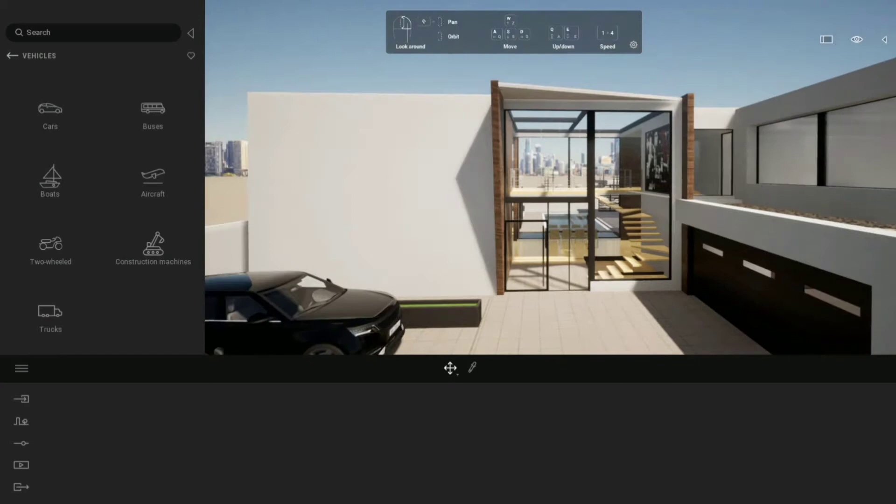
Plant a tree from Vegetation and landscape outside the boundary wall.
left_click(12, 55)
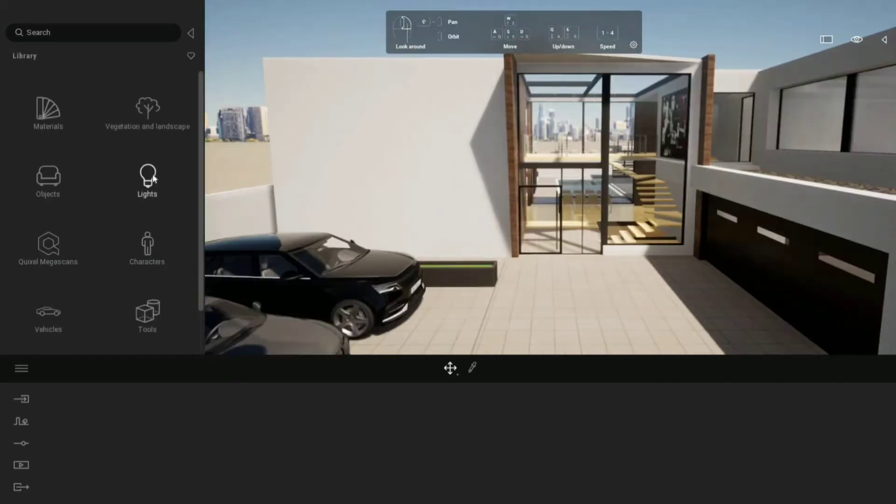
left_click(147, 102)
left_click_drag(149, 98, 362, 259)
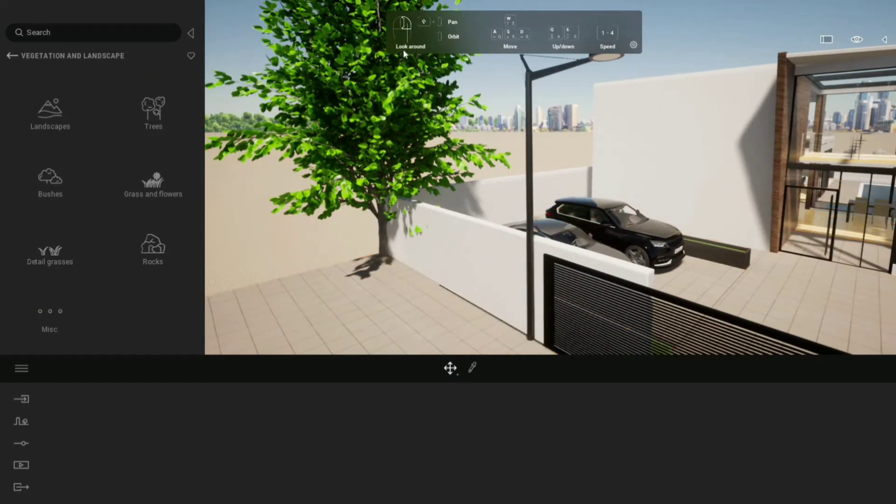
Browse the Bushes and Rocks collections and move the view close to the hedge.
left_click(50, 182)
scroll(122, 212, "down", 3)
left_click(12, 55)
left_click(44, 245)
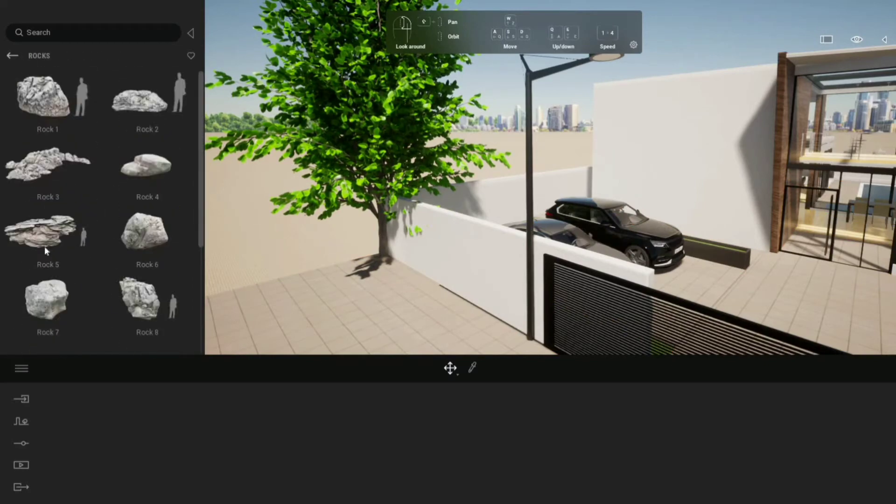
key("w")
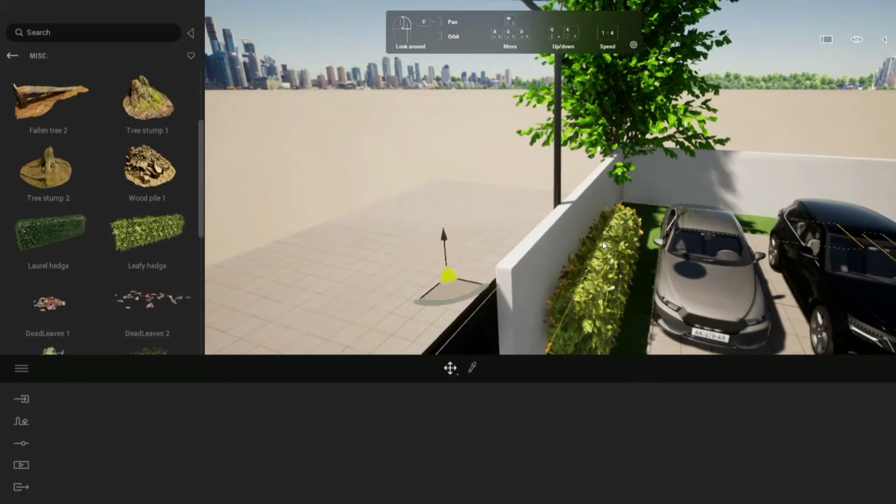
Surround the site with the Rocky grasslands landscape.
key("w")
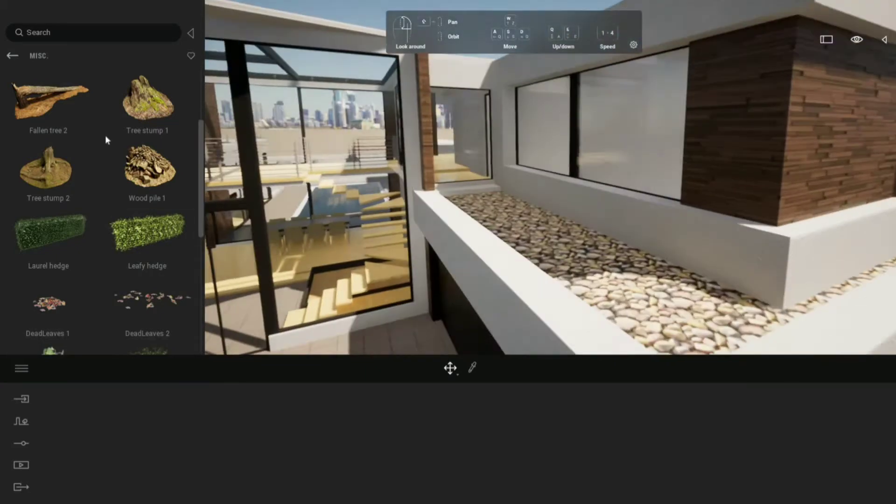
left_click(12, 55)
left_click(103, 103)
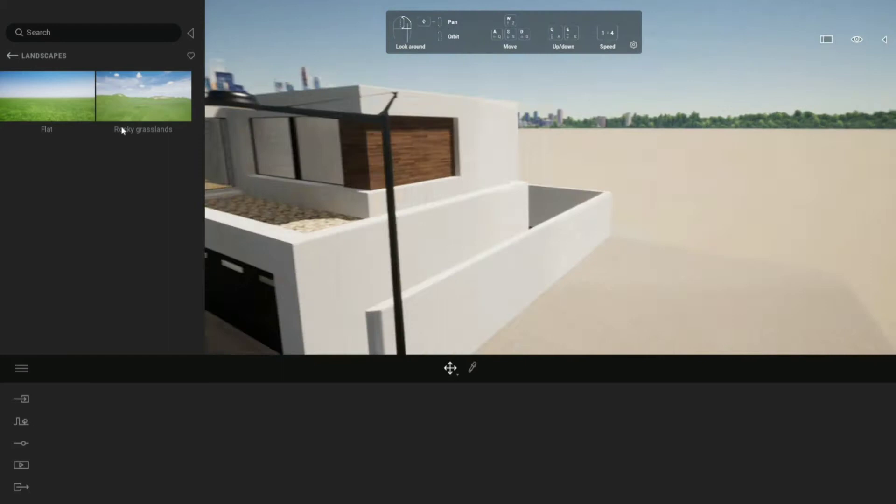
left_click(148, 107)
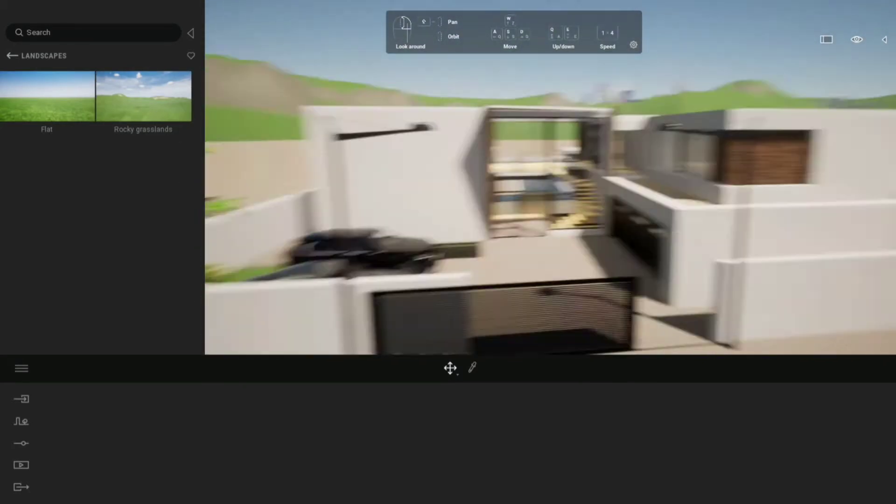
mouse_move(856, 90)
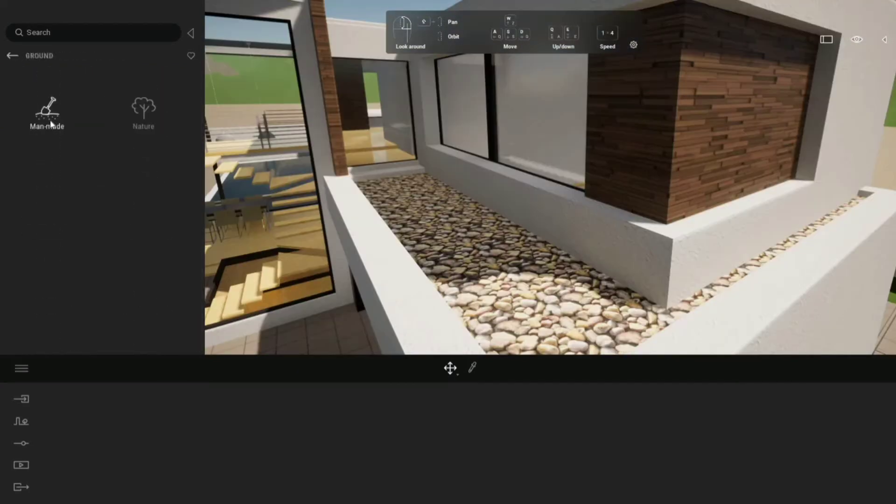
Apply the Man-made Herringbone cobblestone paving material.
left_click(50, 123)
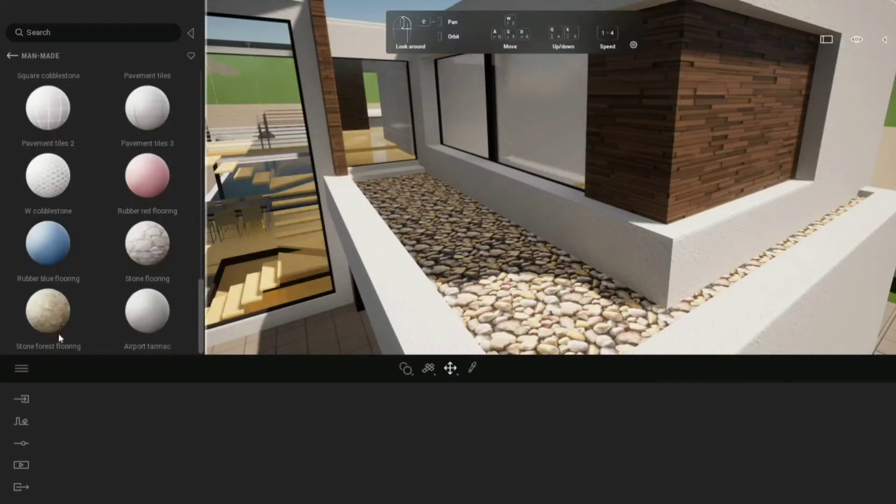
scroll(58, 280, "down", 5)
left_click(48, 163)
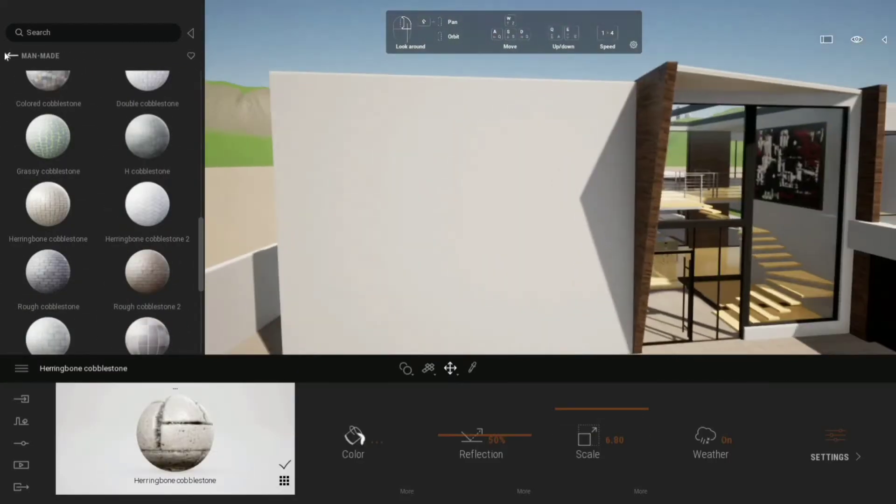
Browse the Neons materials, then return to the top-level Library.
left_click(13, 55)
left_click(128, 211)
left_click(9, 56)
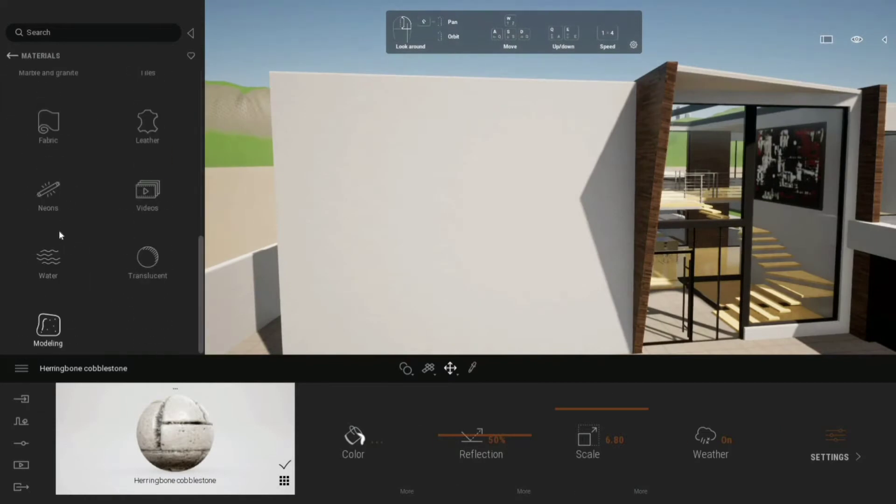
scroll(59, 231, "up", 5)
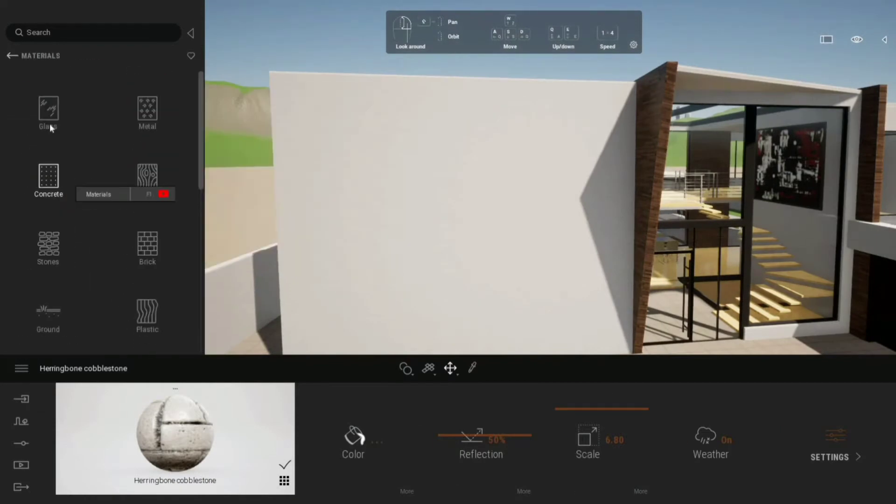
left_click(10, 57)
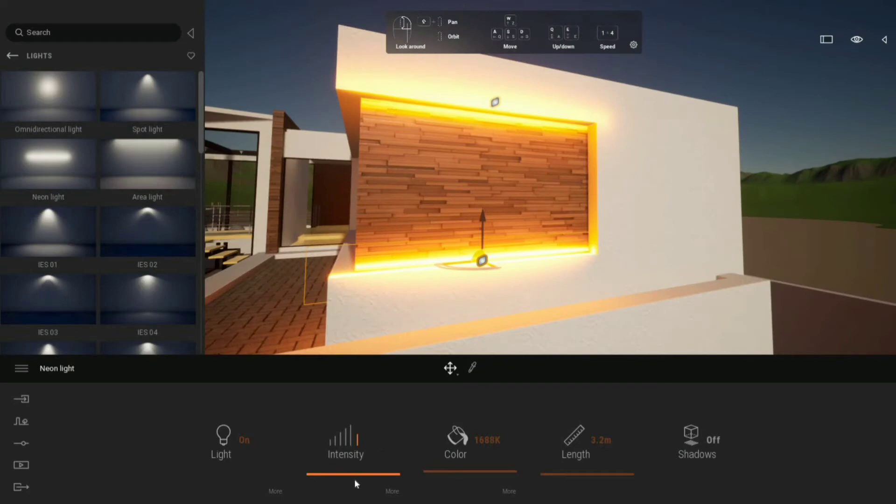
Adjust the neon light's intensity and place the strip around the window frame.
left_click(332, 441)
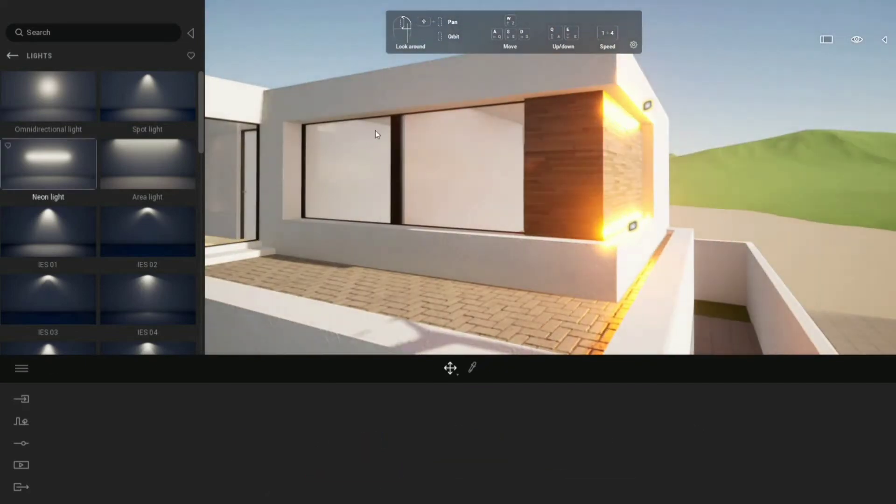
left_click(373, 228)
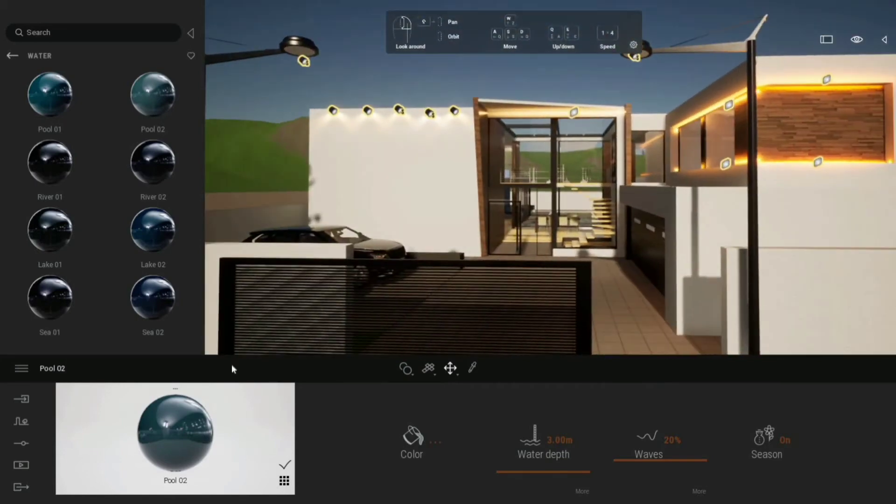
Create seven still images covering the house, pool, night pool and night front views.
left_click(100, 435)
left_click(98, 436)
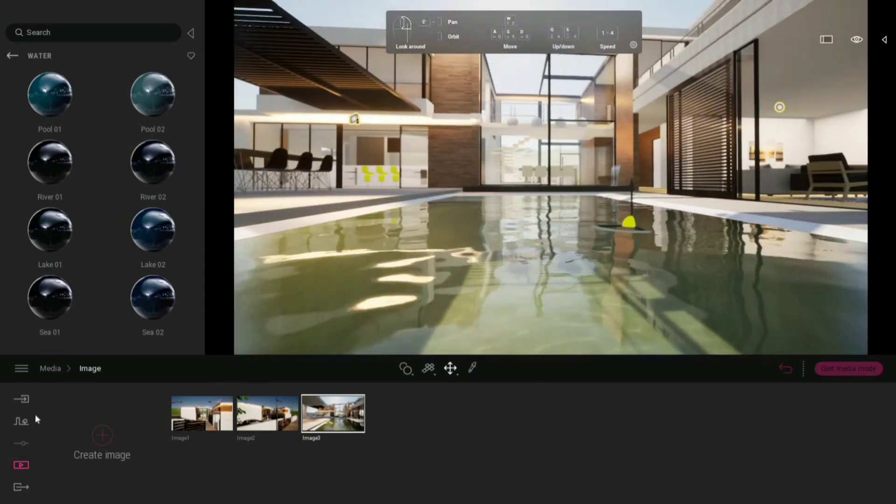
left_click(103, 435)
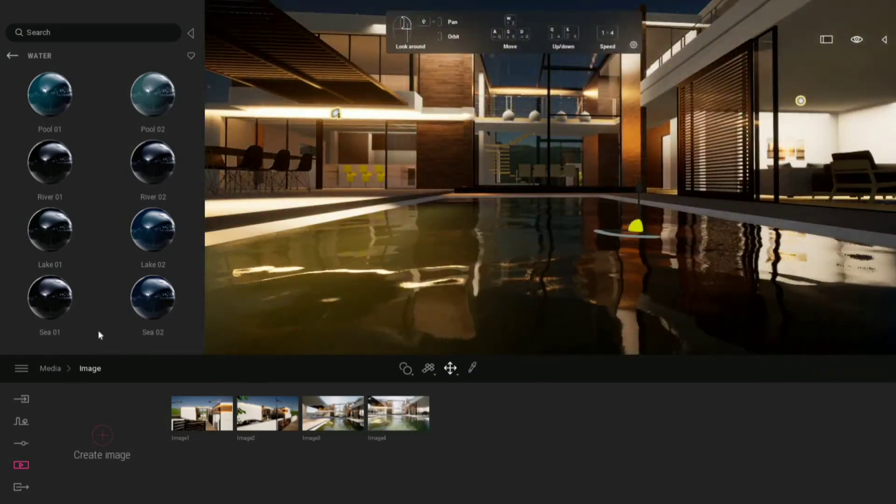
left_click(102, 435)
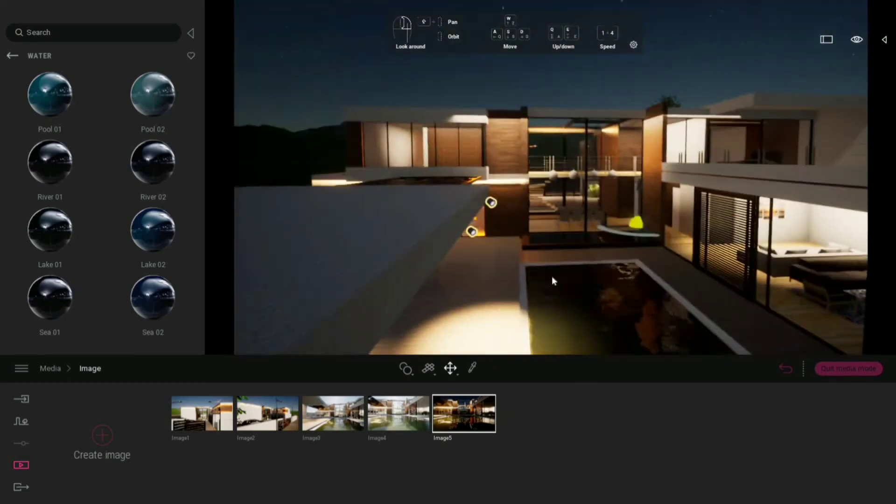
left_click(103, 435)
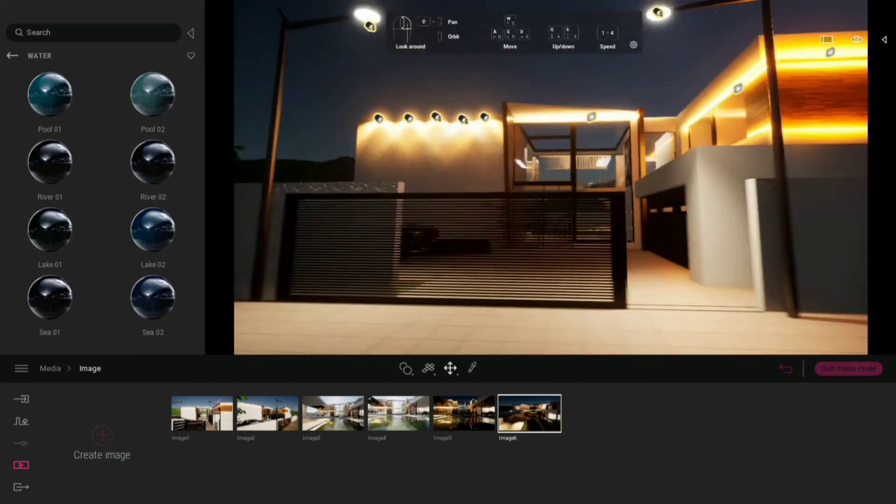
left_click(102, 435)
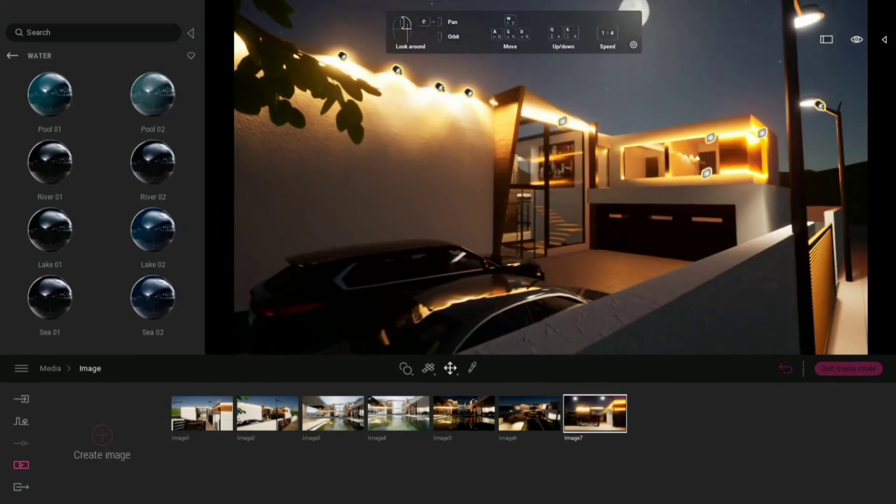
left_click(103, 435)
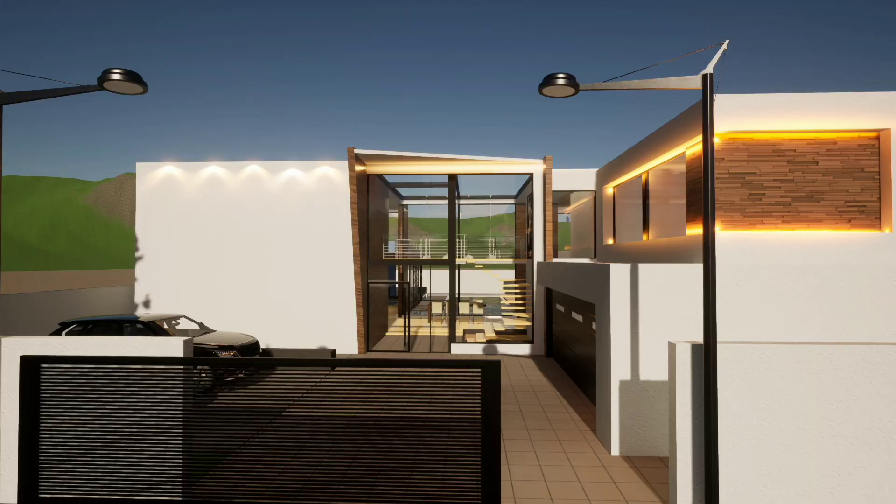